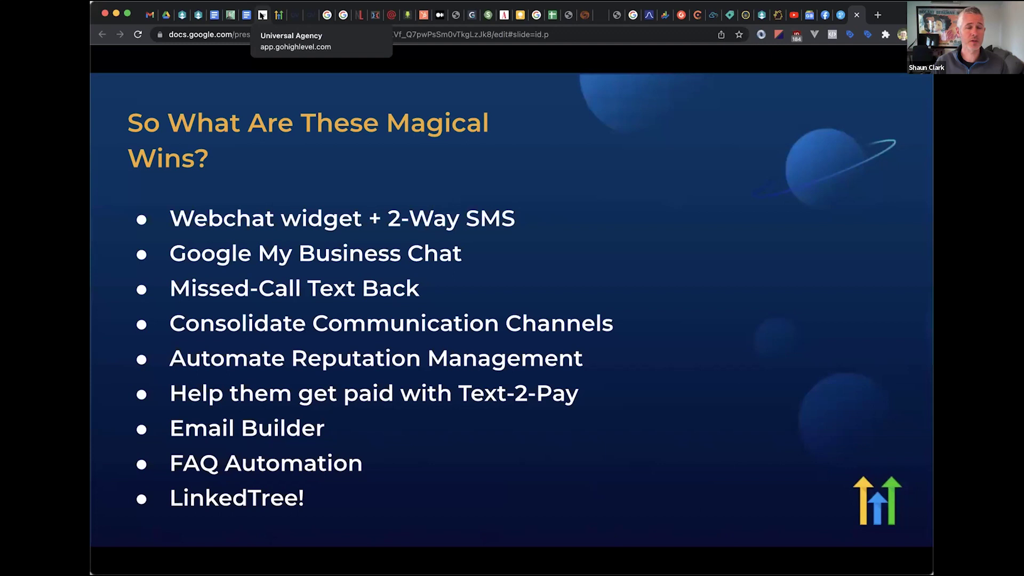
# - Open HighLevel's Reputation Management settings and inspect the Review Link field
pyautogui.click(262, 16)
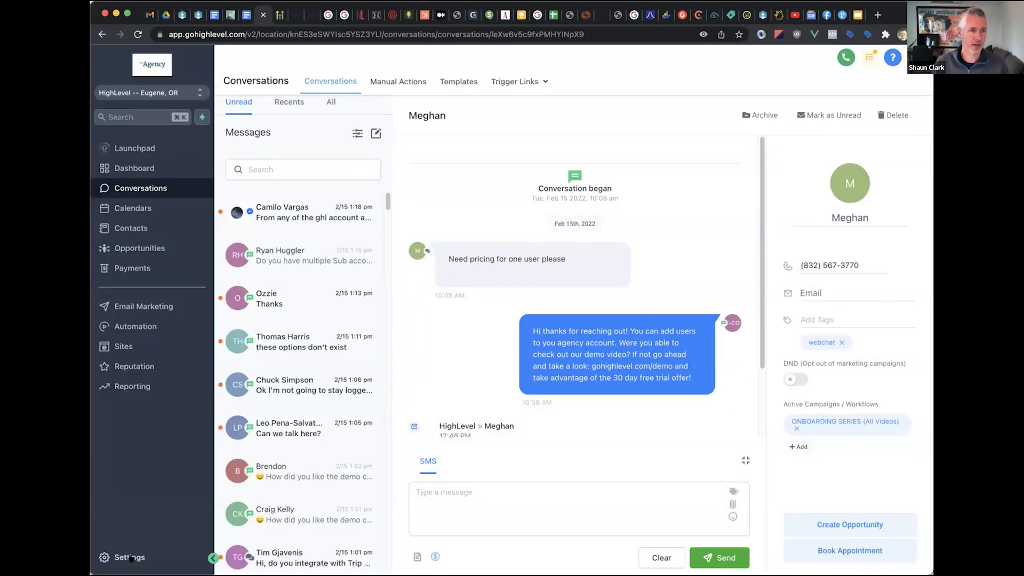
pyautogui.click(130, 557)
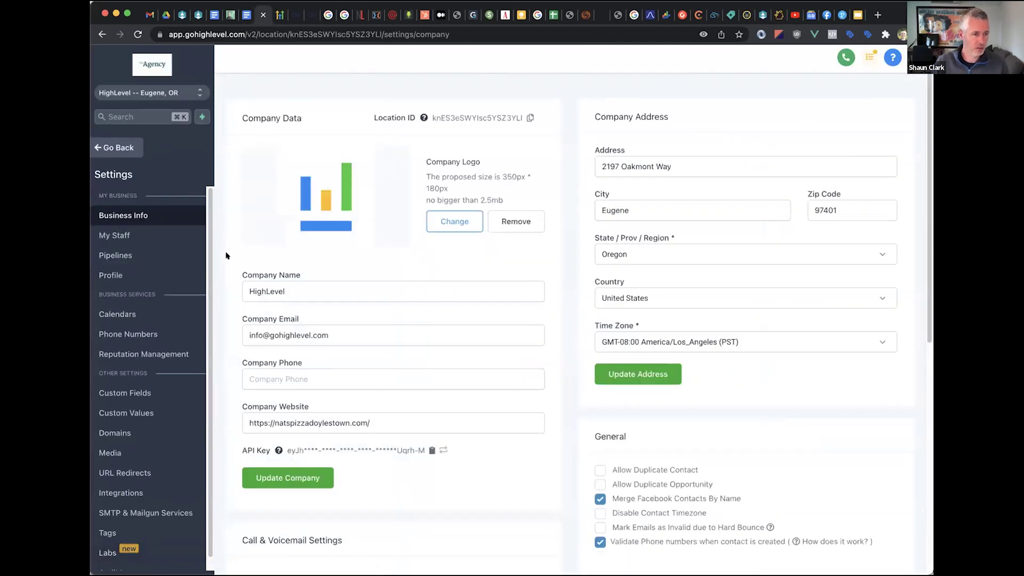
pyautogui.click(144, 355)
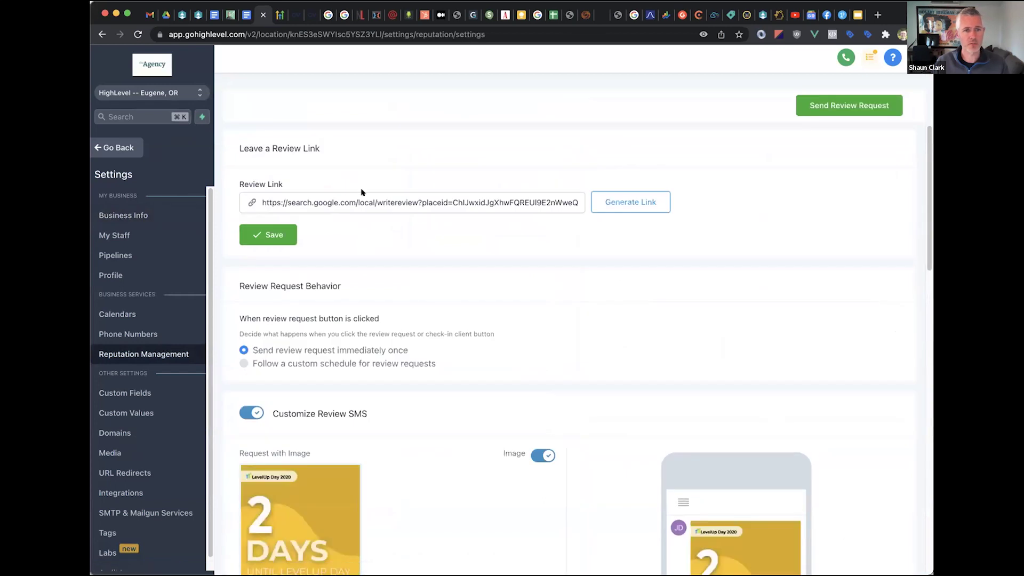
pyautogui.click(438, 203)
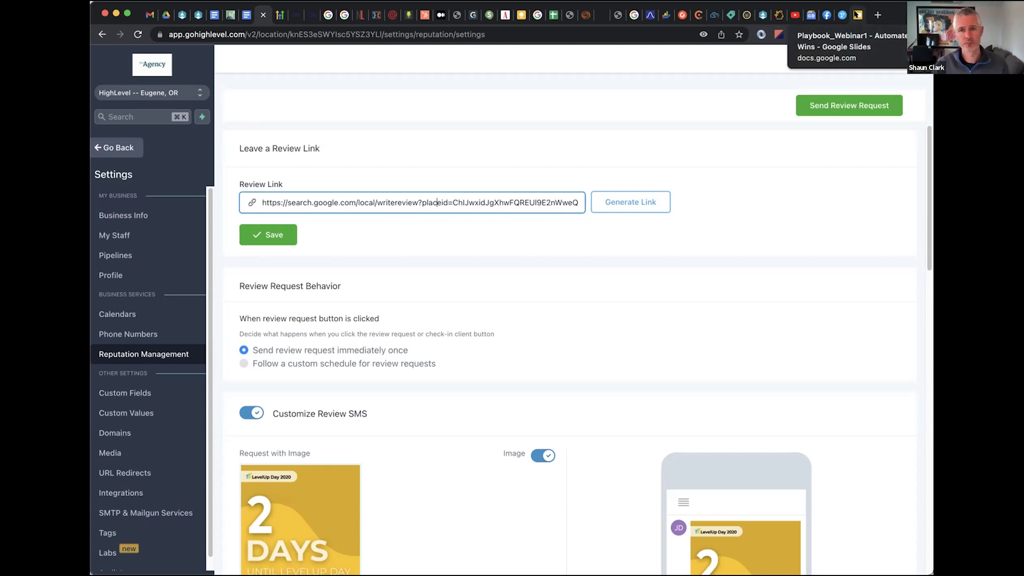
# - Switch to the webinar slides in Google Slides, check the webchat widget slide, and return to the wins overview slide
pyautogui.click(857, 15)
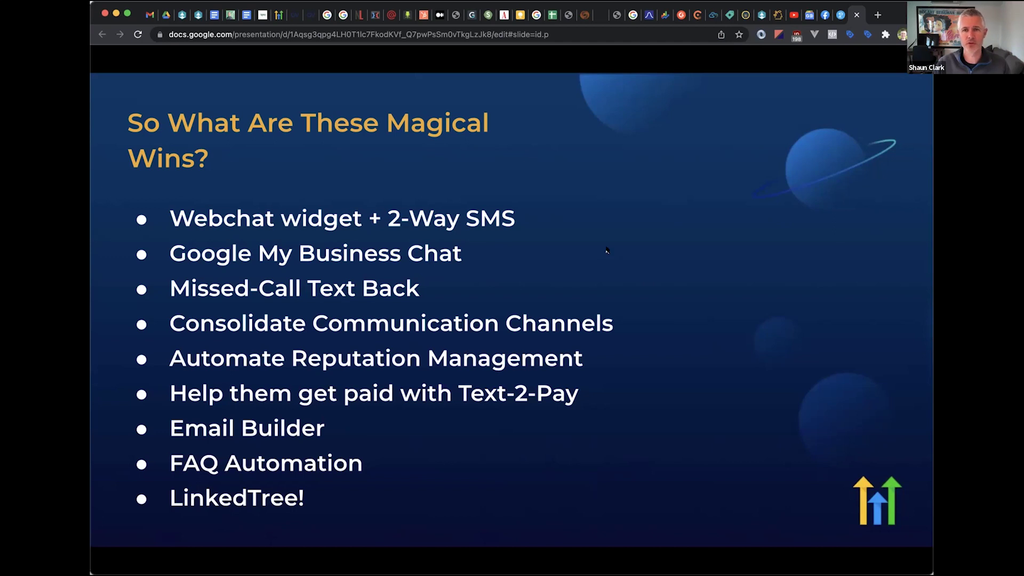
pyautogui.press('Right')
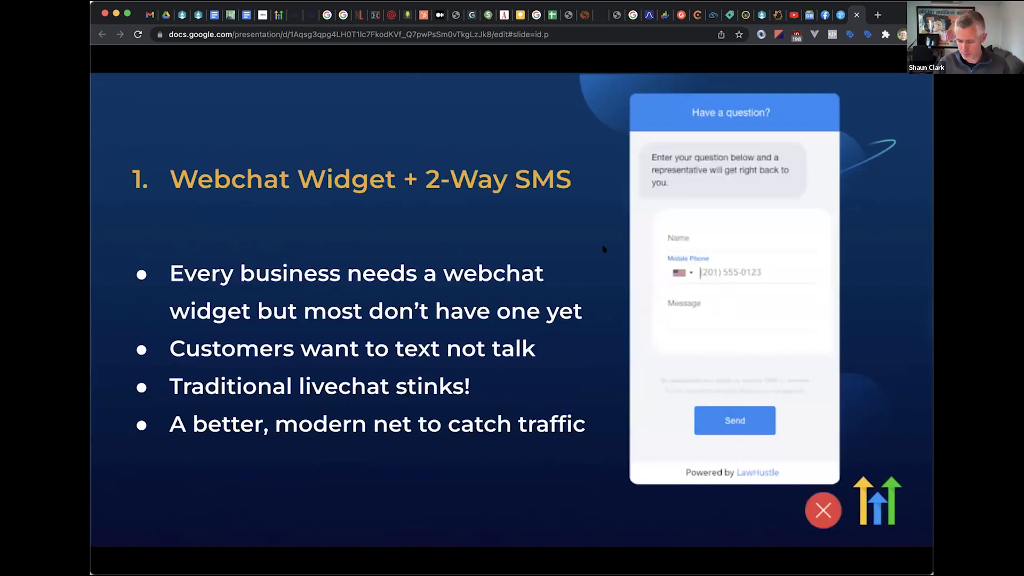
pyautogui.press('Left')
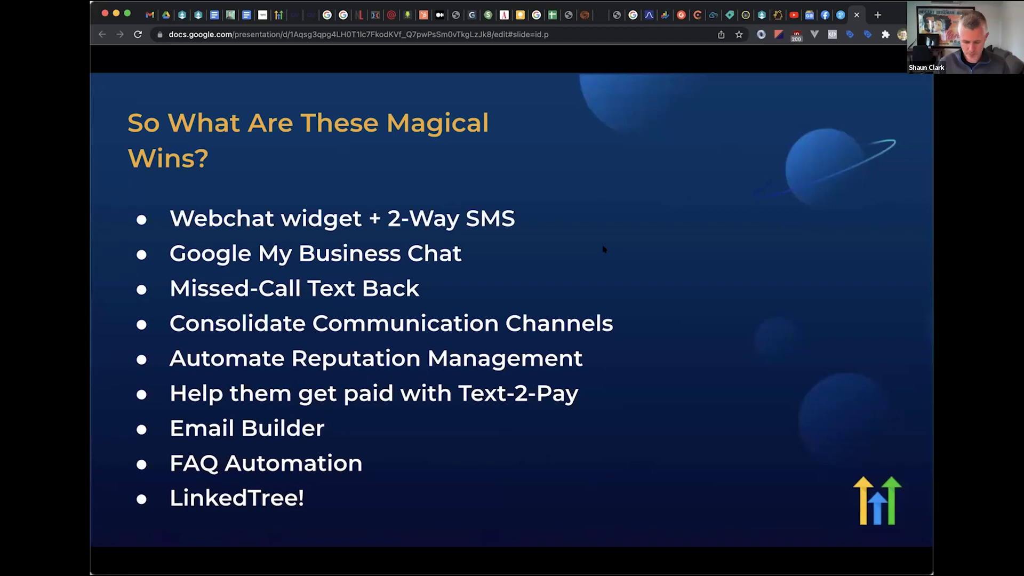
# - Load beta.gohighlevel.com in a new tab, go to the Nasa Customer Service account's payment invoices, and widen the window
pyautogui.press('super+t')
pyautogui.write('beta.go')
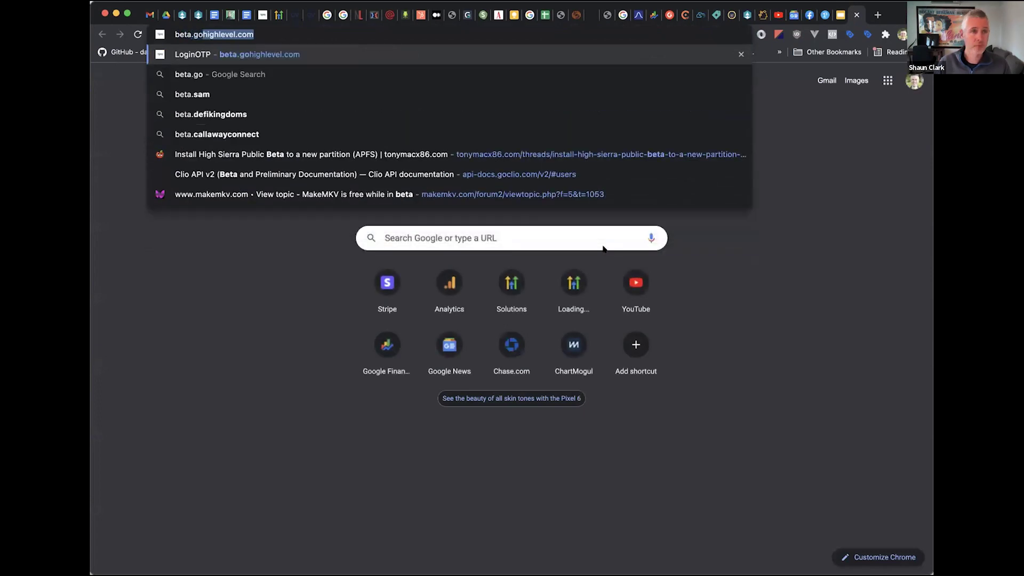
pyautogui.press('Return')
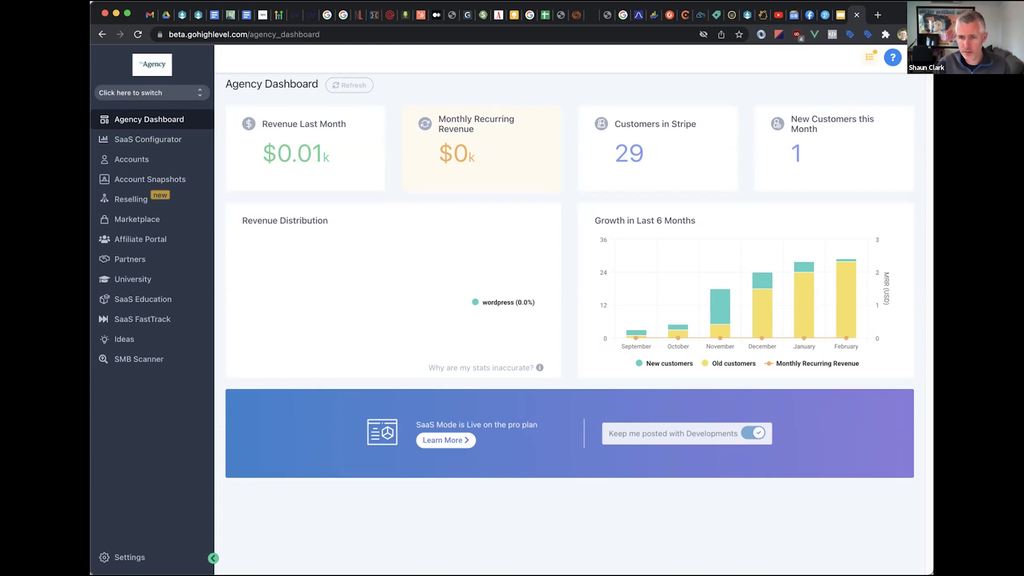
pyautogui.click(398, 35)
pyautogui.write('https://beta.gohighlevel.com/v2/location/X5392tCsXVshYg8R5fll/payments/invoices')
pyautogui.press('Return')
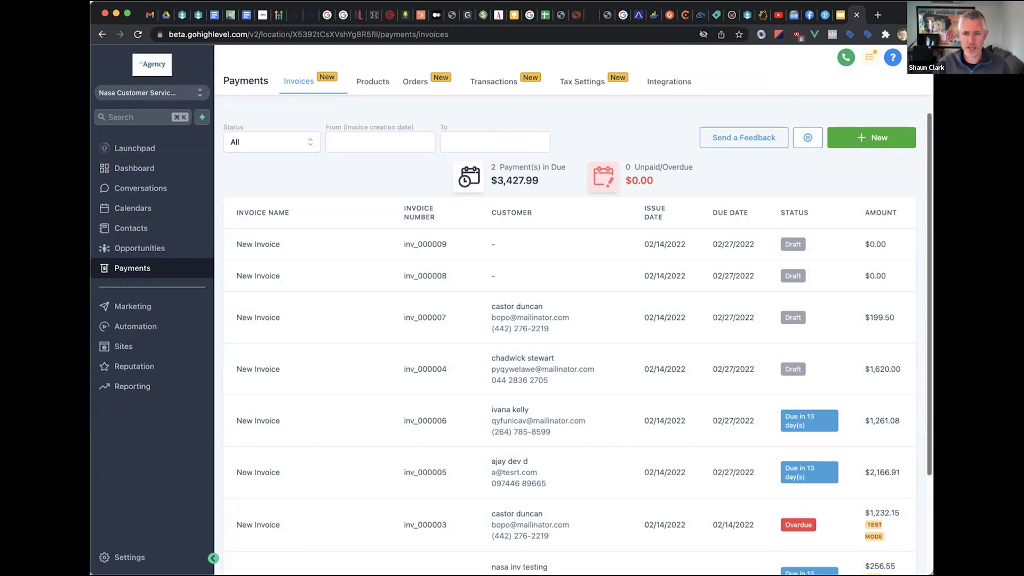
pyautogui.moveTo(933, 275); pyautogui.dragTo(971, 275)
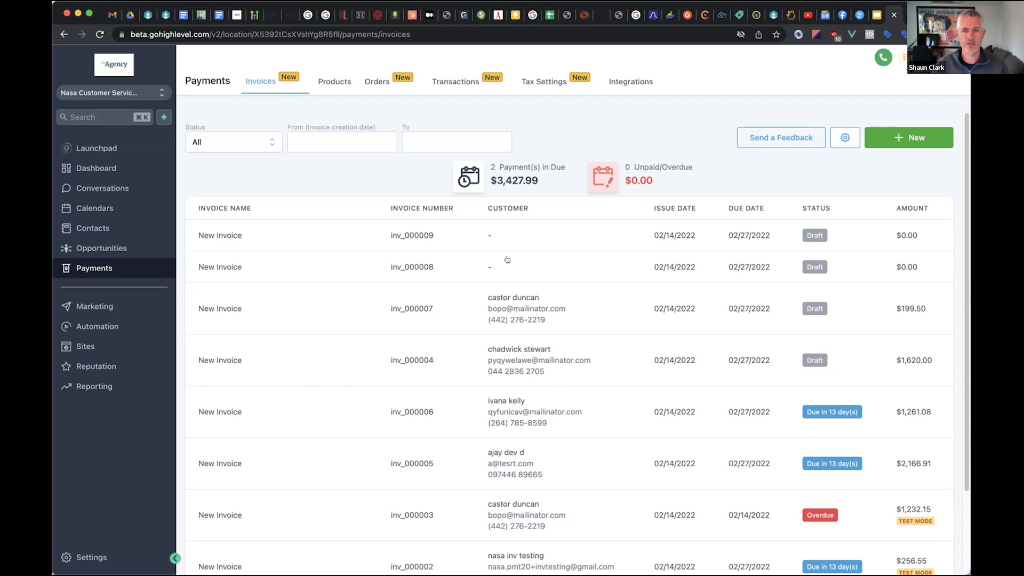
# - View the payments feedback submission page linked from the invoices list
pyautogui.click(780, 137)
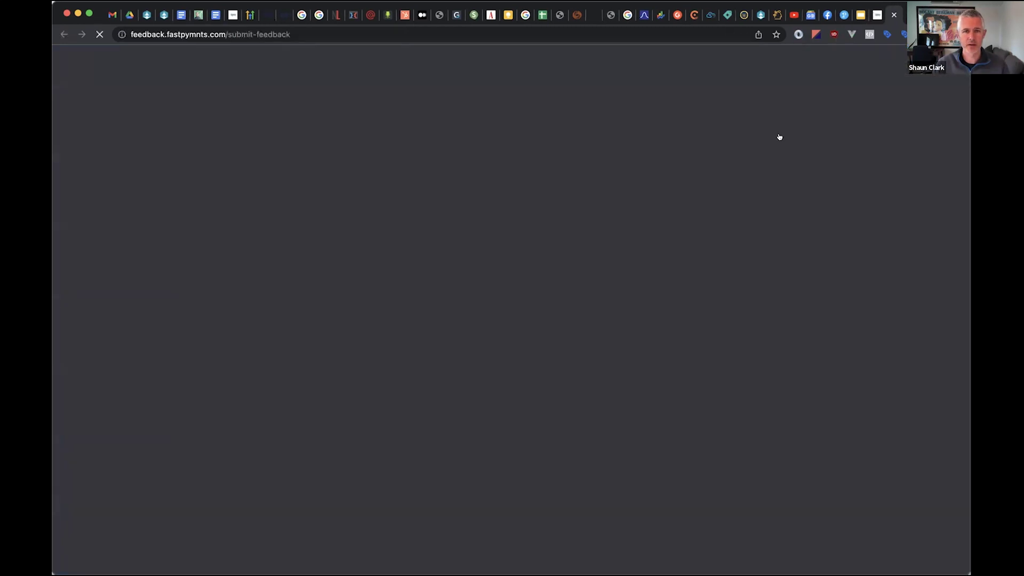
pyautogui.rightClick(780, 138)
pyautogui.click(796, 143)
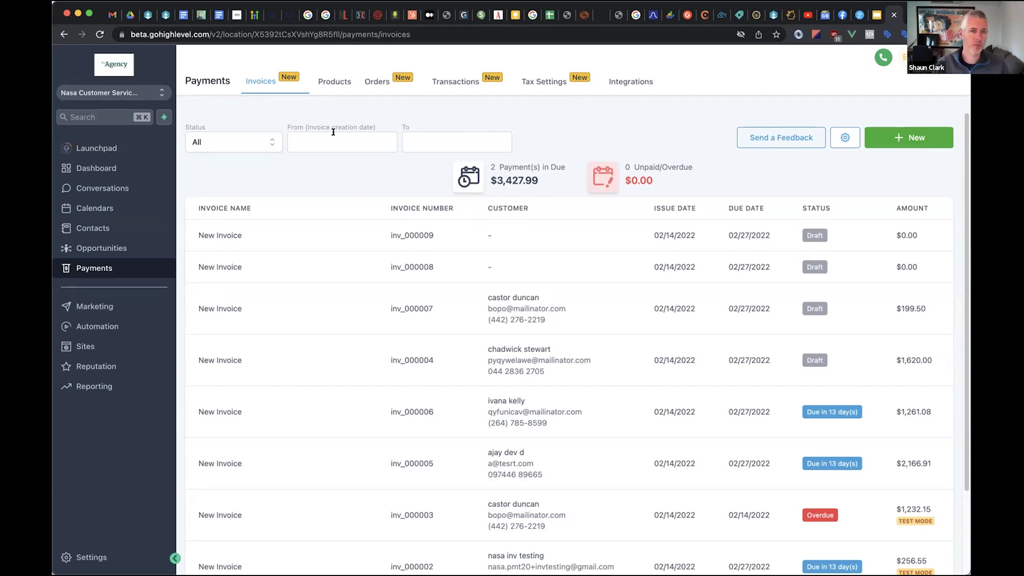
# - Search the web for "yelp api" in a new tab and go to Yelp Fusion on the Yelp Developers site
pyautogui.hotkey('ctrl', 't')
pyautogui.write('yelp api')
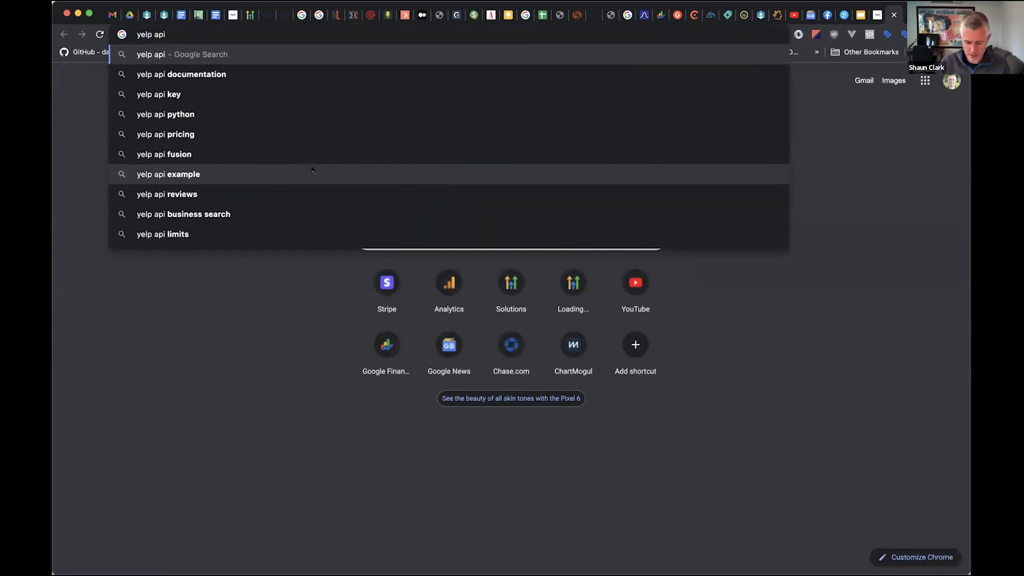
pyautogui.press('Return')
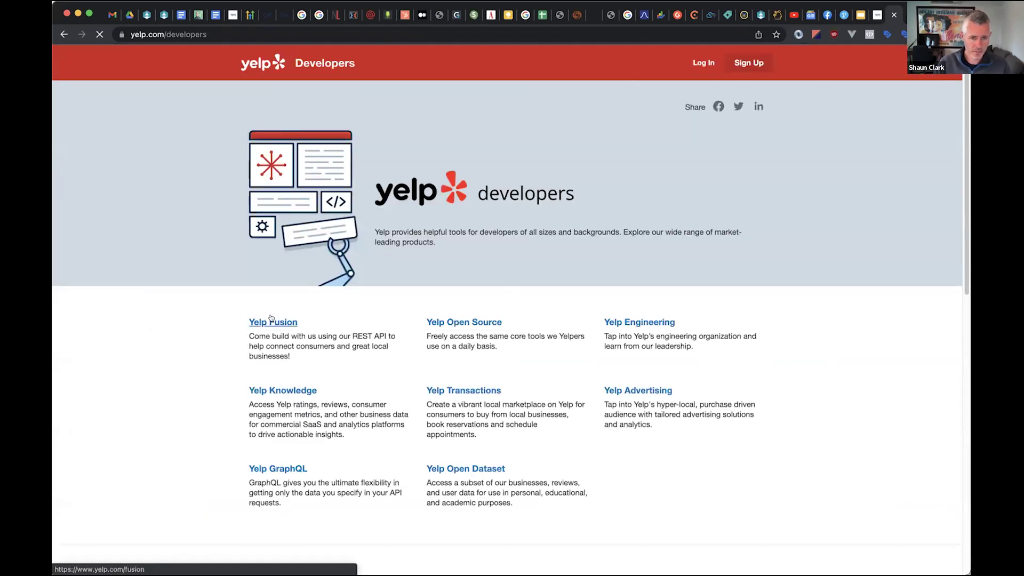
pyautogui.click(271, 321)
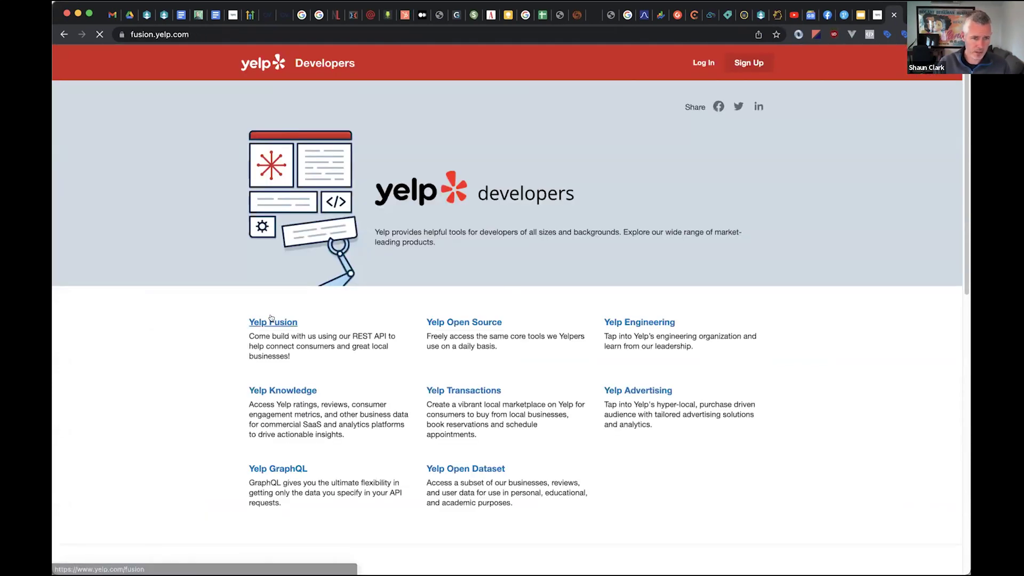
# - Find the Reviews endpoint in the Yelp Fusion documentation and open its page
pyautogui.scroll(-15, 280, 310)
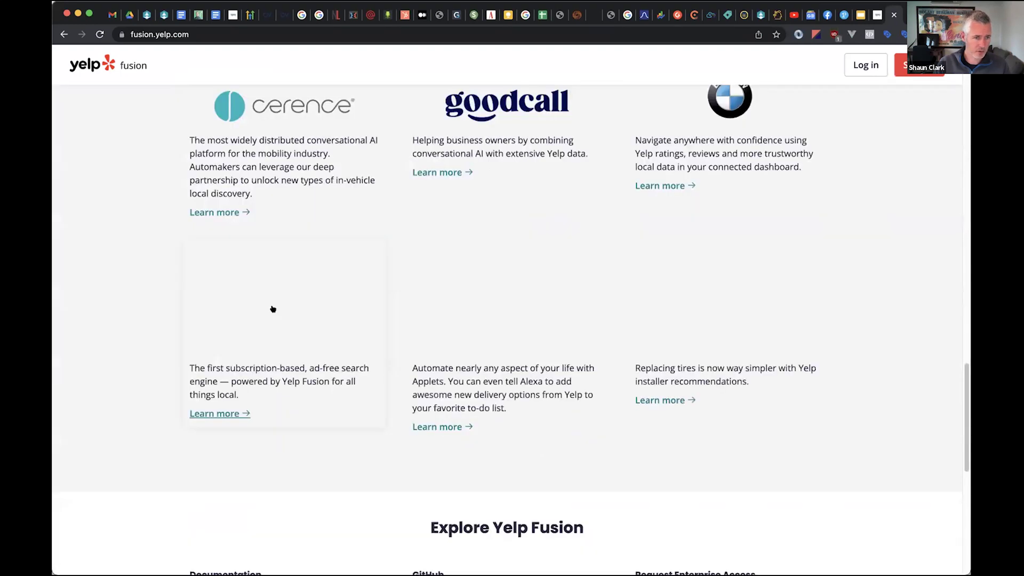
pyautogui.scroll(-5, 273, 310)
pyautogui.click(275, 309)
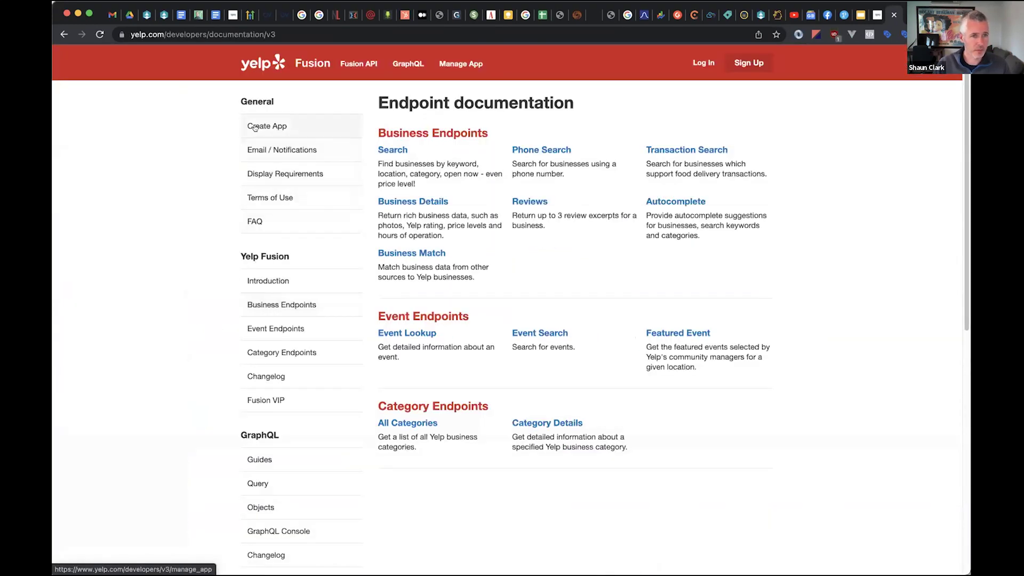
pyautogui.press('super+f')
pyautogui.write('reve')
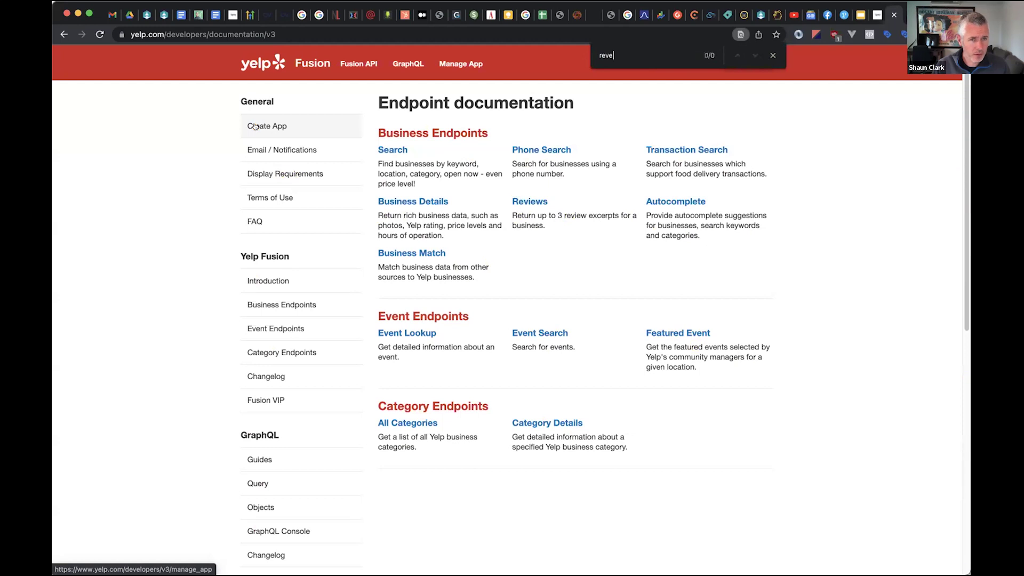
pyautogui.click(528, 201)
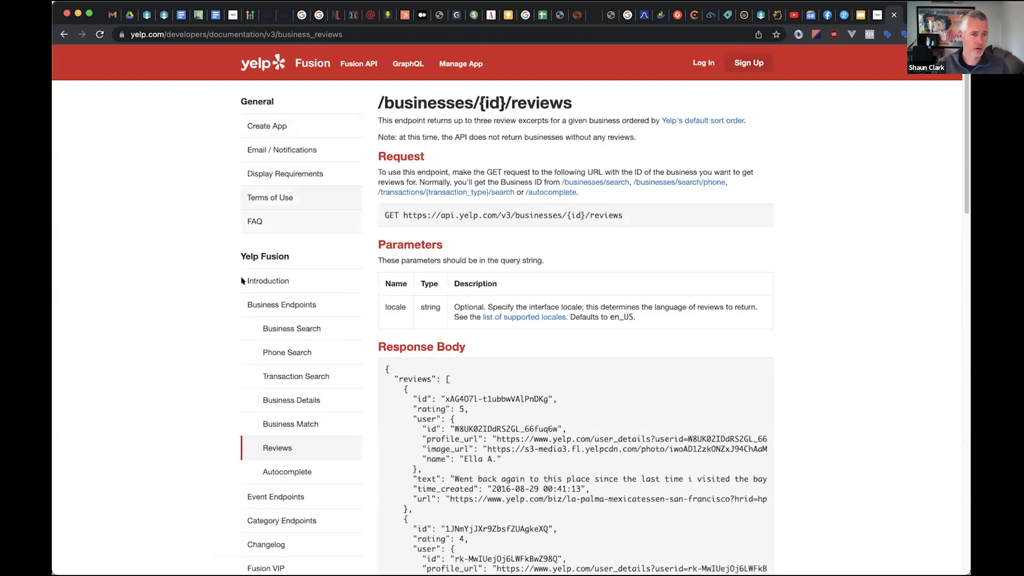
# - Examine the Yelp reviews endpoint's request URL, parameters, response body and field descriptions
pyautogui.scroll(-3, 457, 130)
pyautogui.moveTo(418, 134); pyautogui.dragTo(566, 136)
pyautogui.scroll(3, 534, 147)
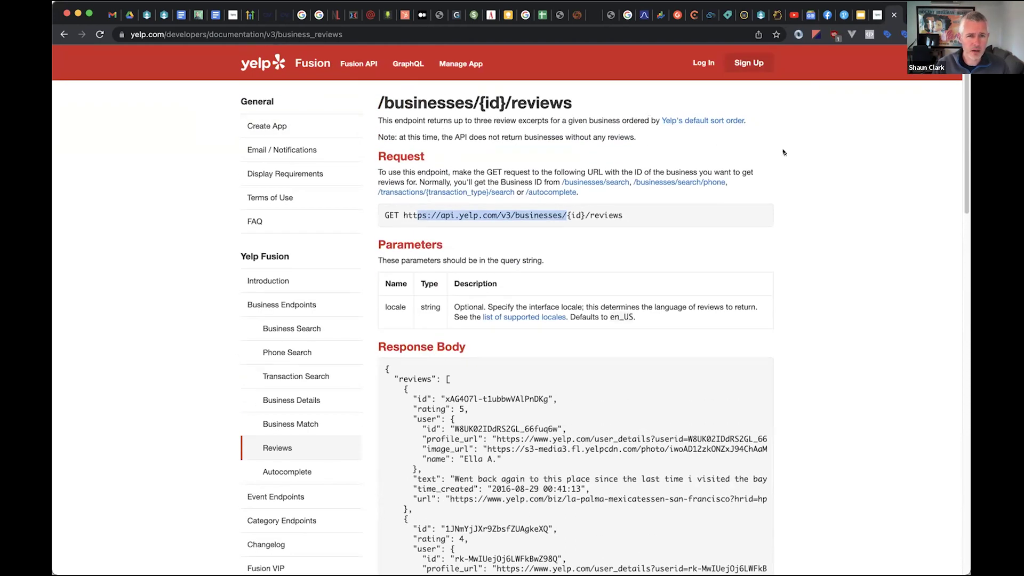
pyautogui.click(740, 162)
pyautogui.scroll(-1, 650, 255)
pyautogui.scroll(-10, 645, 254)
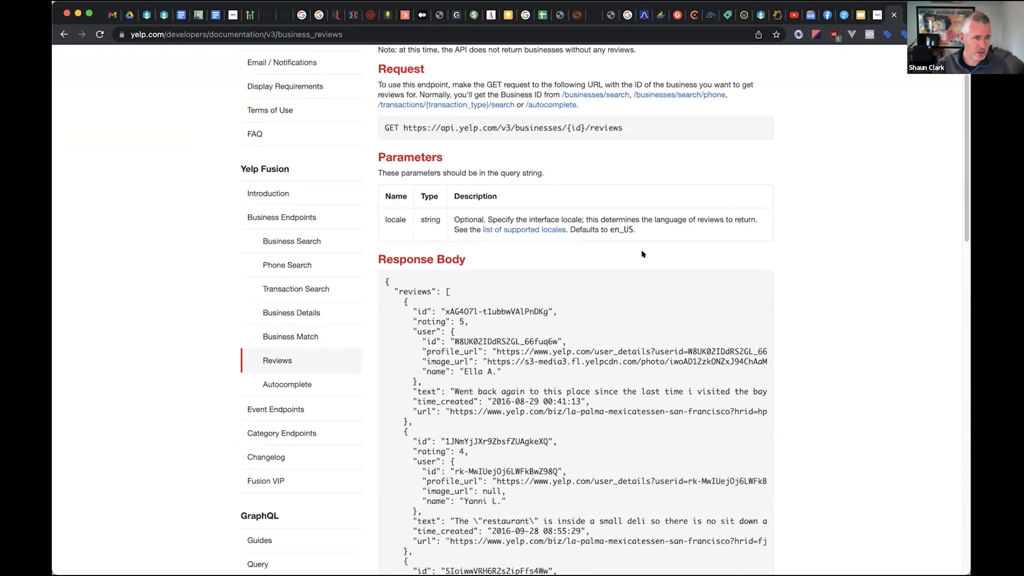
pyautogui.scroll(-8, 800, 374)
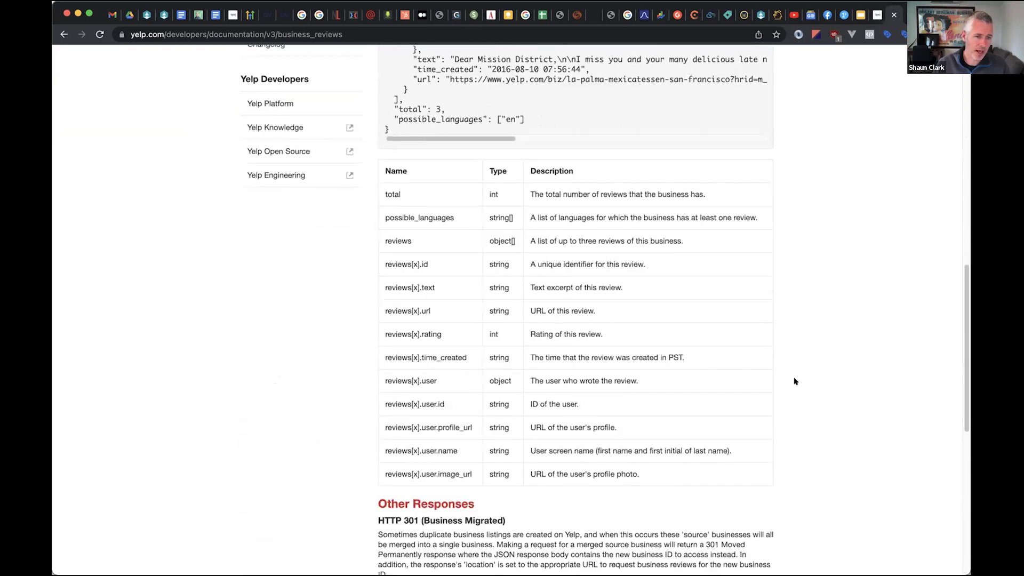
pyautogui.scroll(-4, 794, 380)
pyautogui.scroll(5, 793, 380)
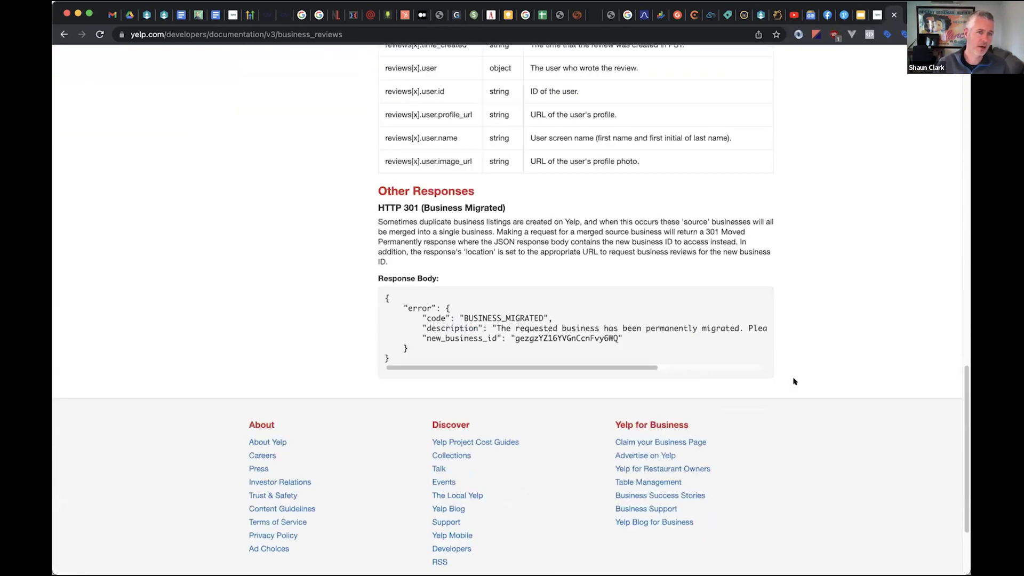
pyautogui.scroll(-2, 794, 374)
pyautogui.scroll(10, 793, 371)
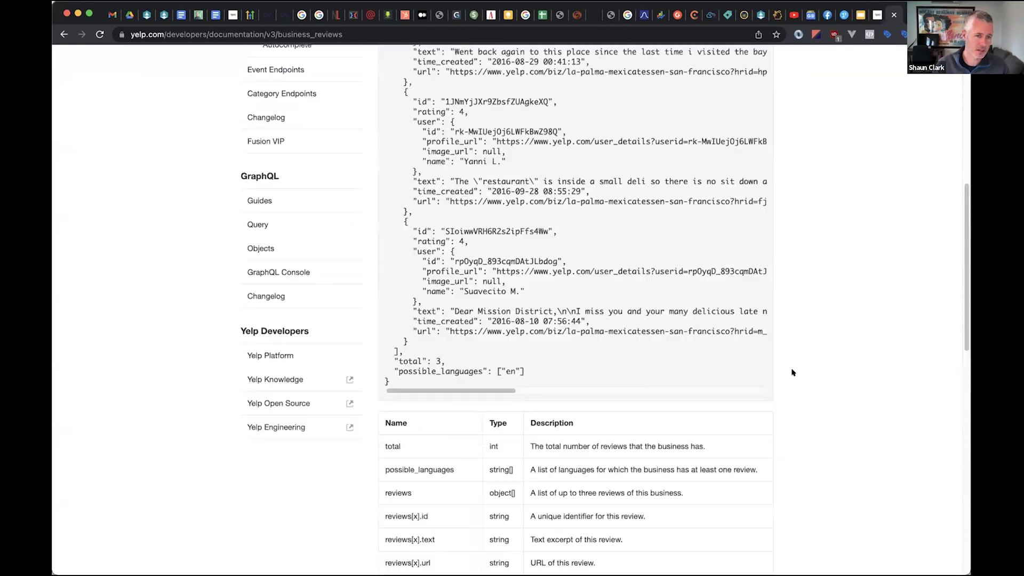
pyautogui.scroll(9, 792, 373)
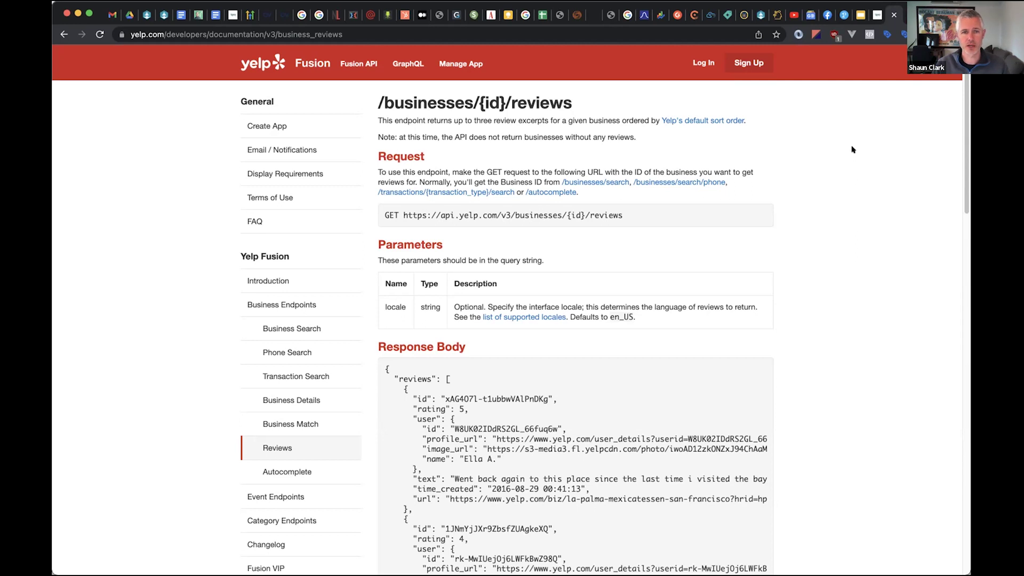
# - Close the Yelp documentation and look through the full invoices list in HighLevel
pyautogui.press('super+w')
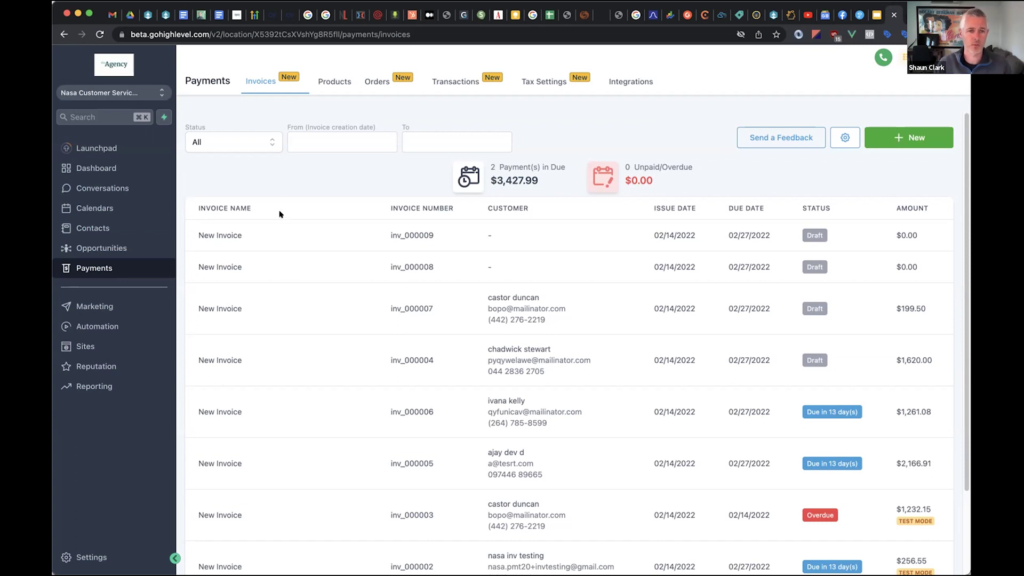
pyautogui.scroll(-3, 333, 370)
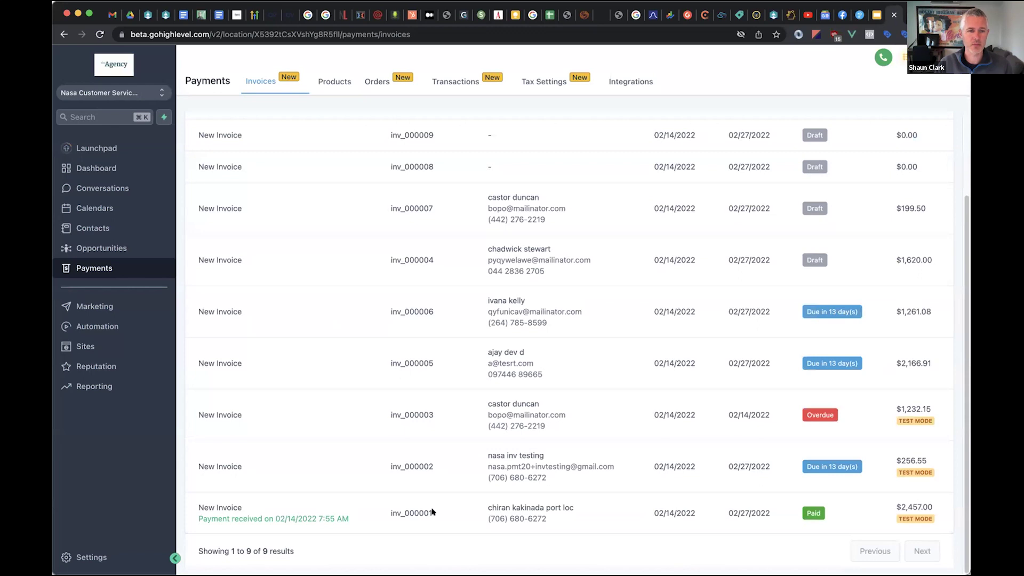
pyautogui.scroll(4, 449, 229)
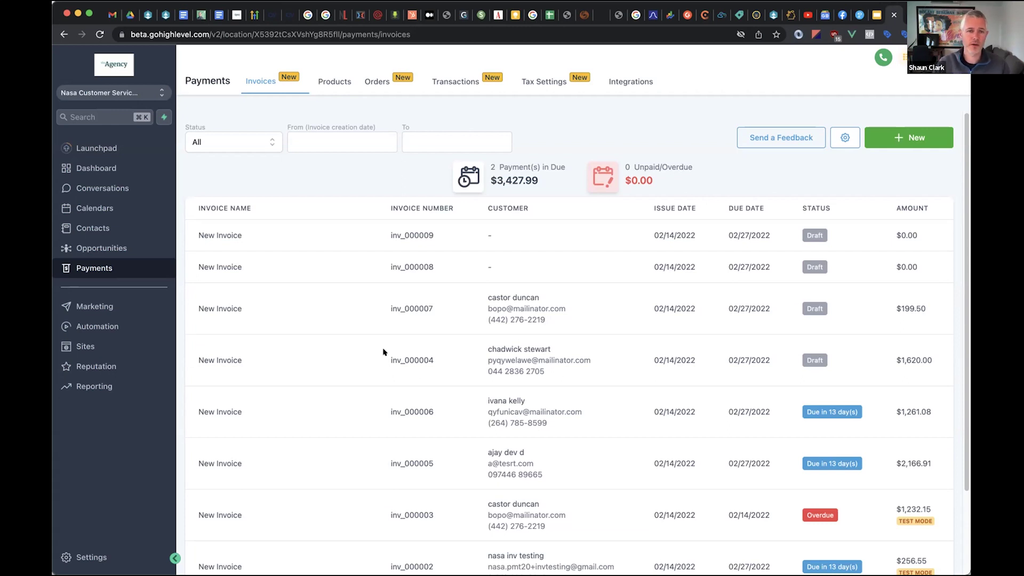
# - Save the $1,261.08 invoice and check the Email sending option, then return to the invoices list without sending
pyautogui.click(218, 409)
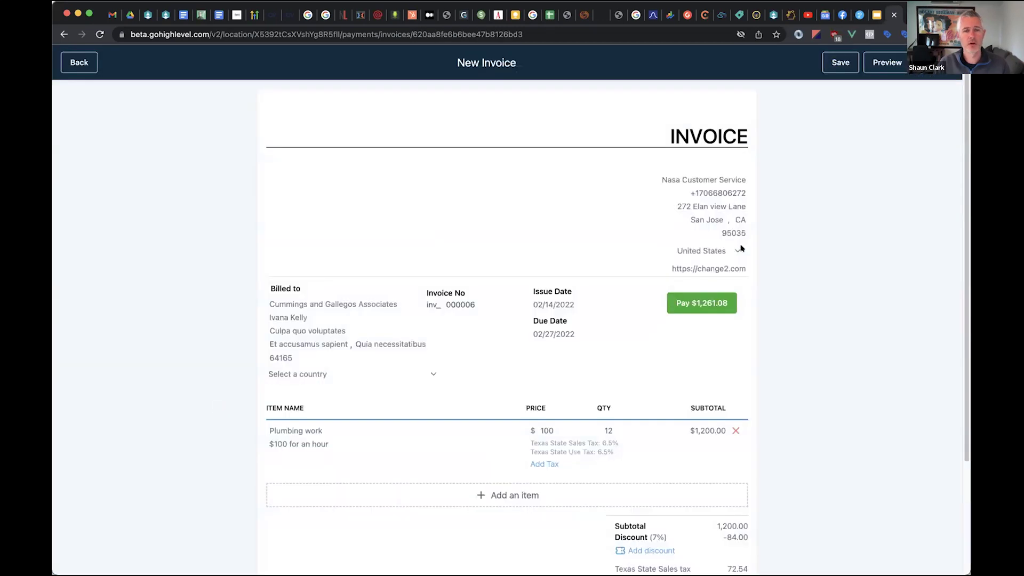
pyautogui.click(841, 62)
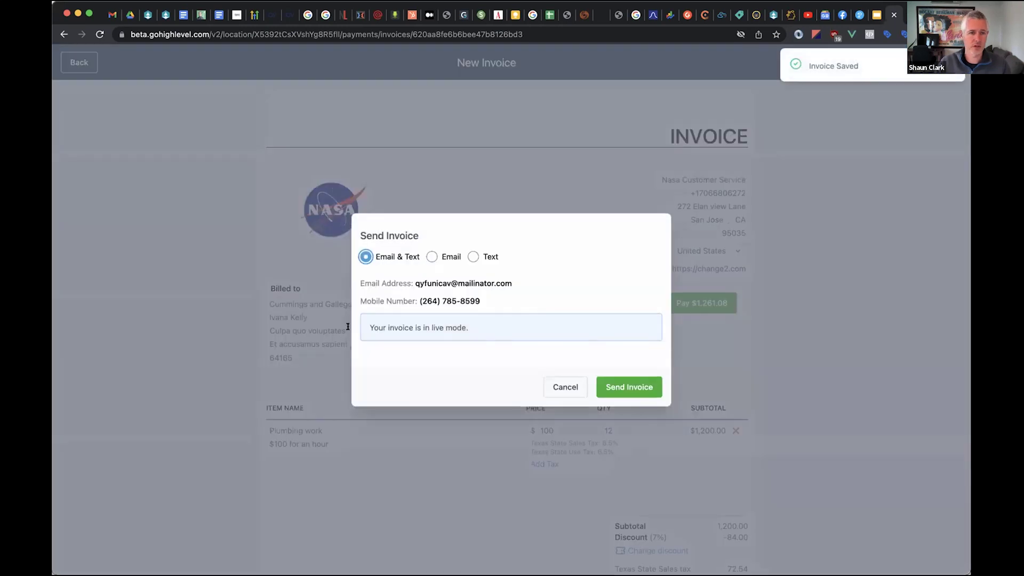
pyautogui.click(435, 258)
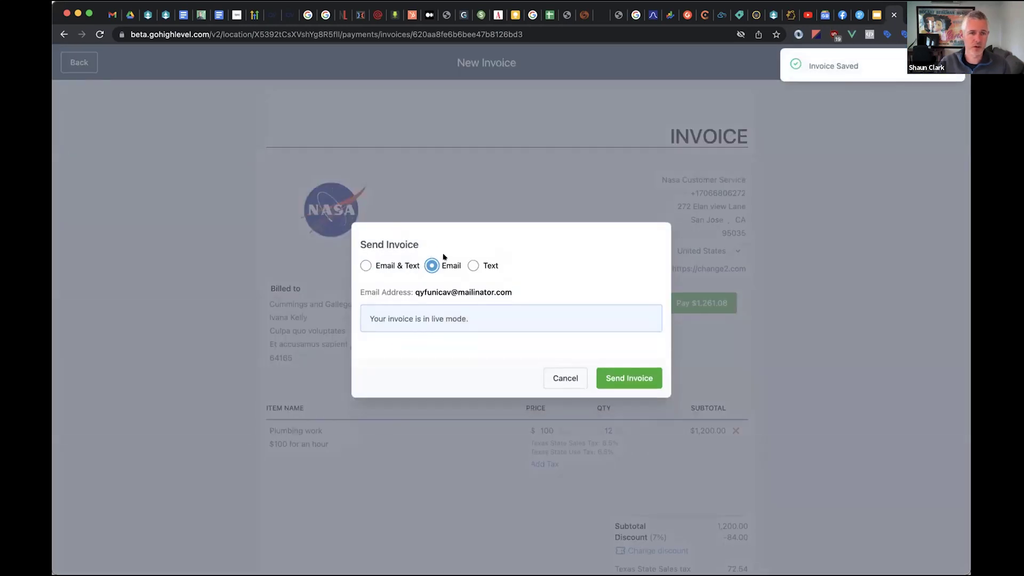
pyautogui.click(560, 381)
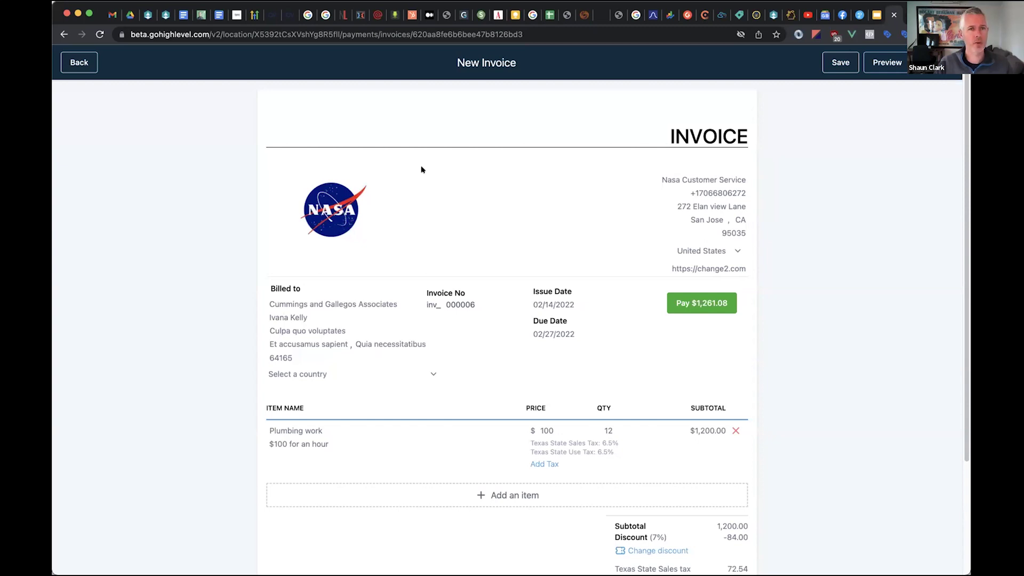
pyautogui.click(75, 63)
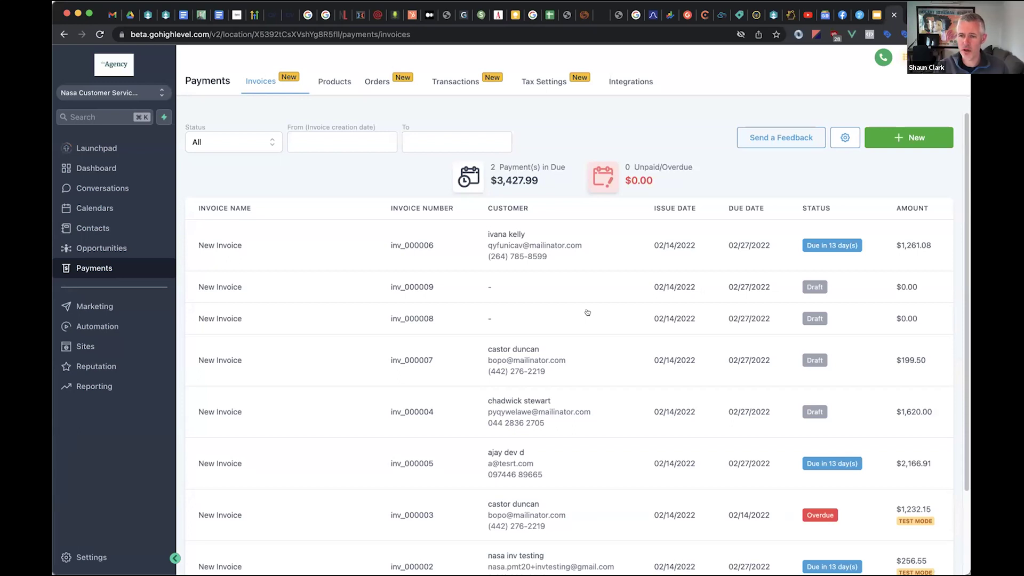
# - View the socialrotation.com website in a separate tab and close it
pyautogui.click(929, 548)
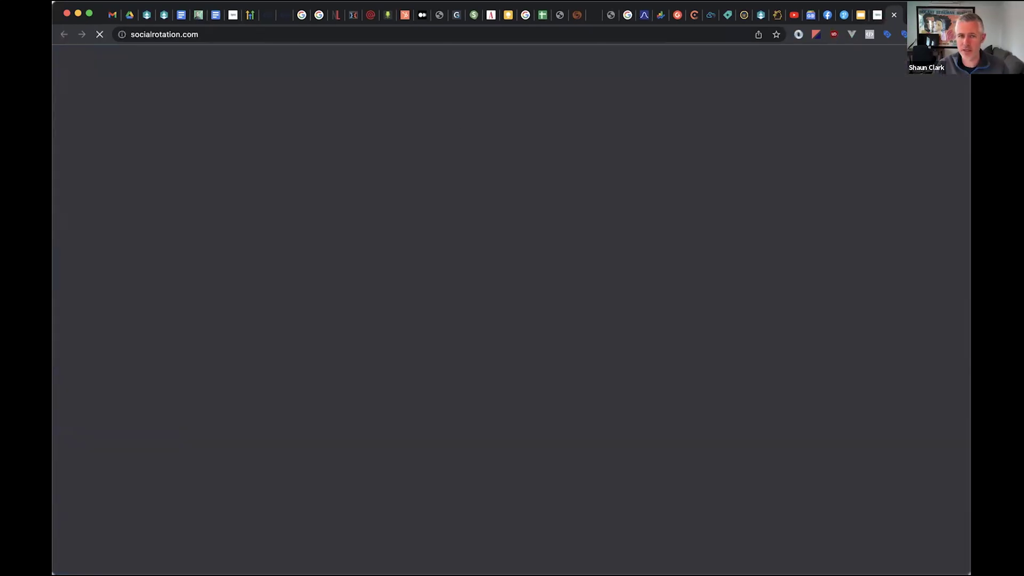
pyautogui.click(234, 36)
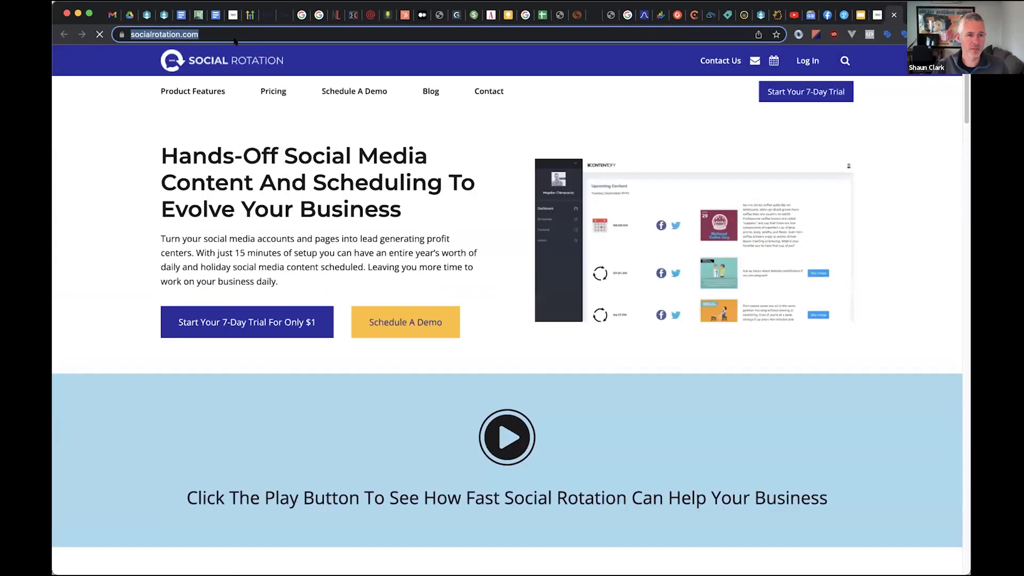
pyautogui.press('super+w')
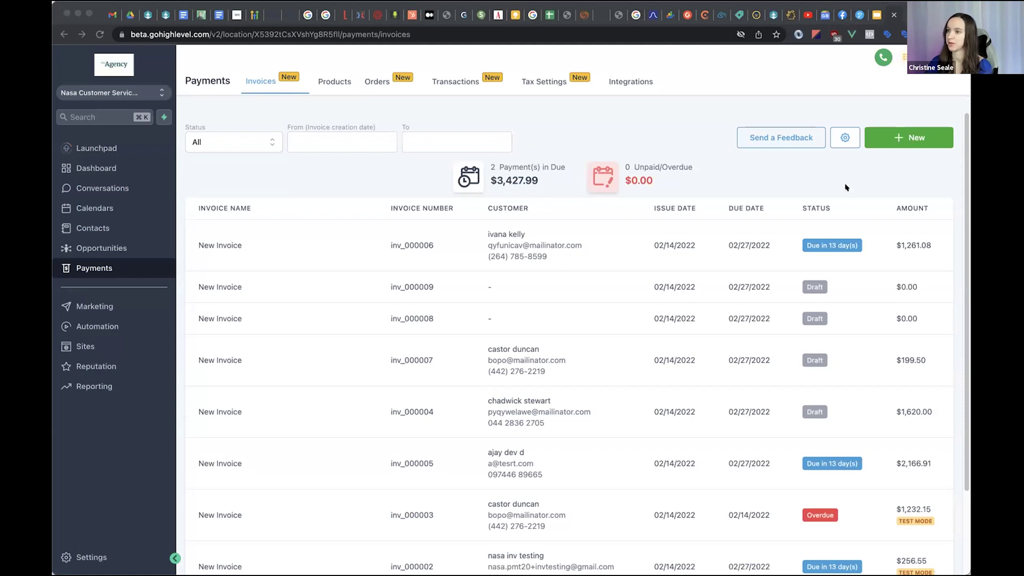
# - Switch back to the webinar slides' wins overview in Google Slides
pyautogui.click(722, 168)
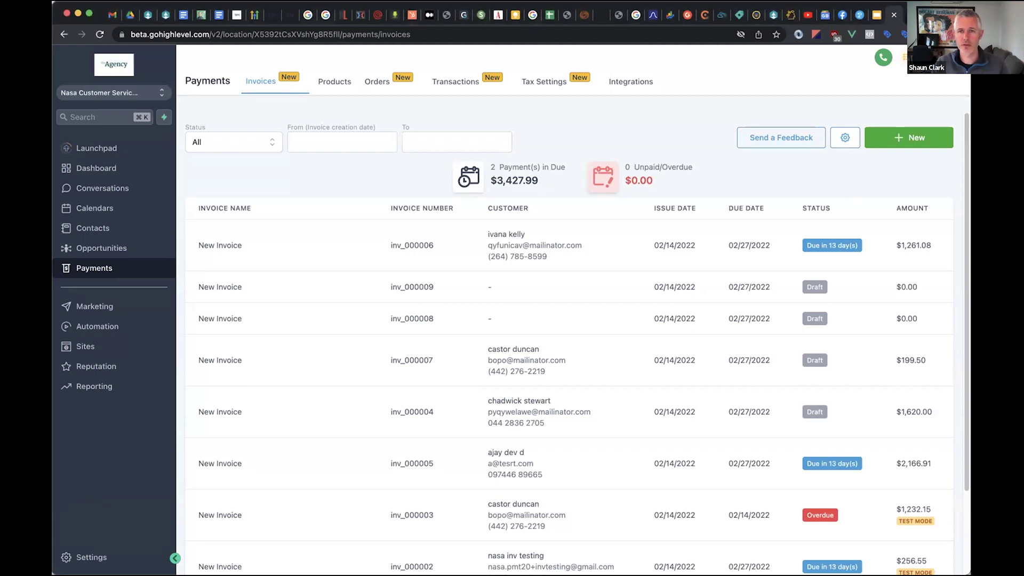
pyautogui.click(876, 15)
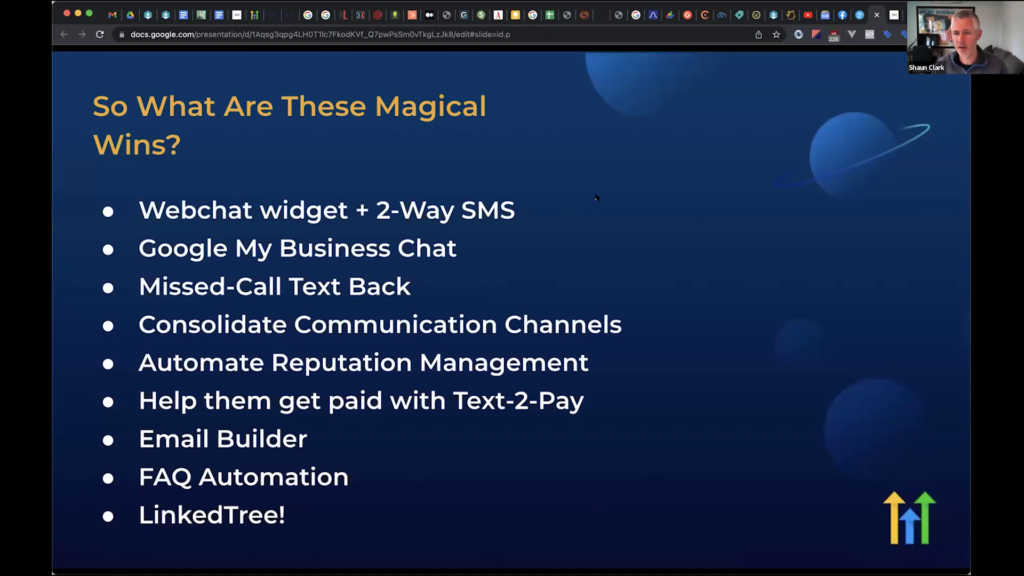